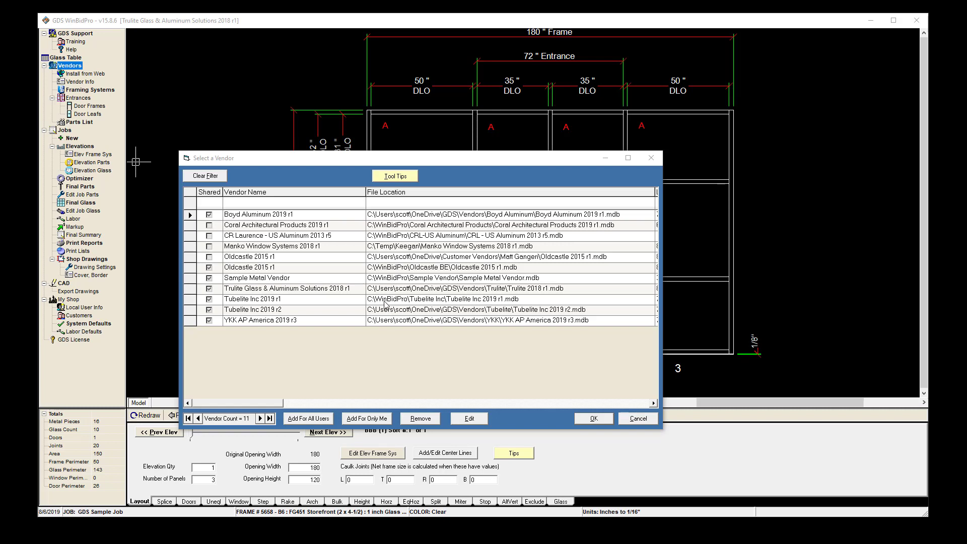
Select the Tubelite Inc 2019 r1 vendor, switch to File Explorer and copy its Tubelite Inc folder from C:\WinBidPro.
click(386, 301)
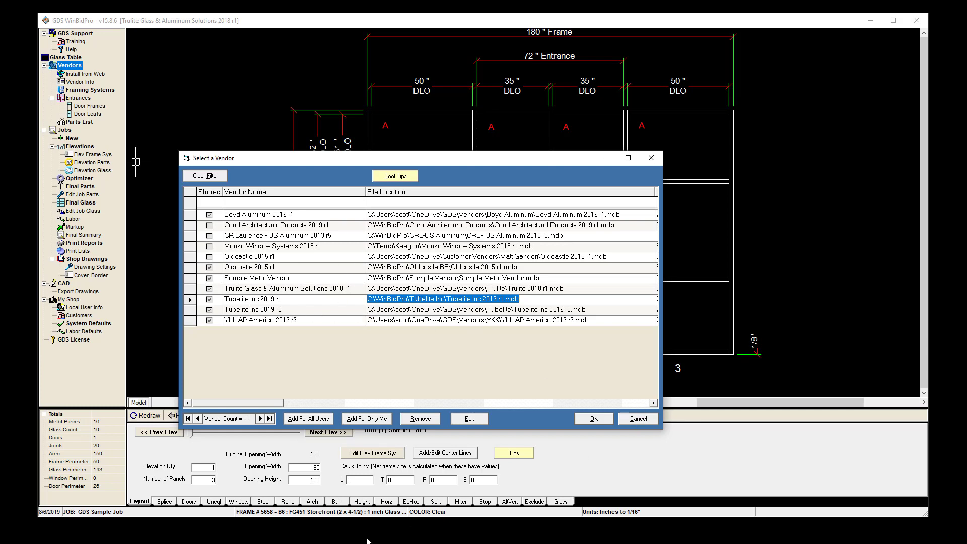
key(alt+Tab)
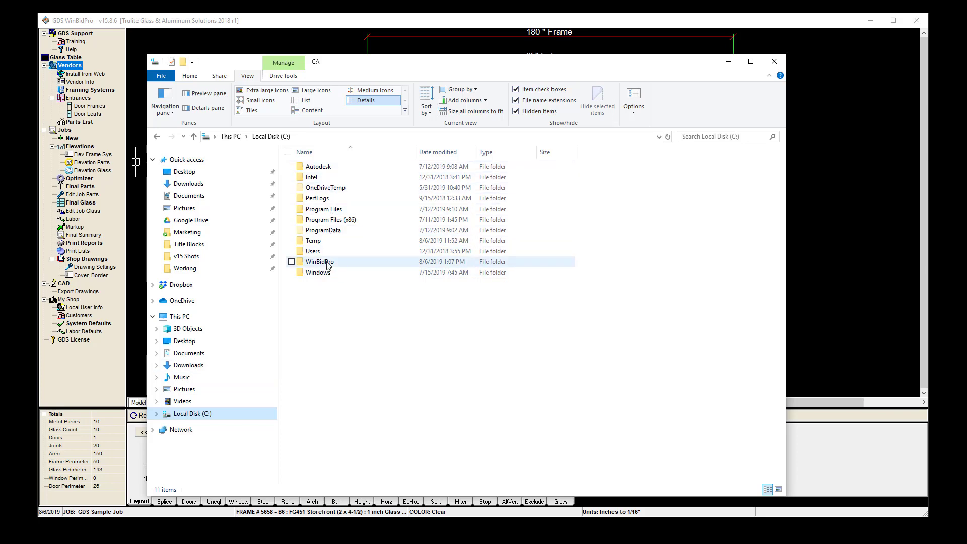
double_click(319, 262)
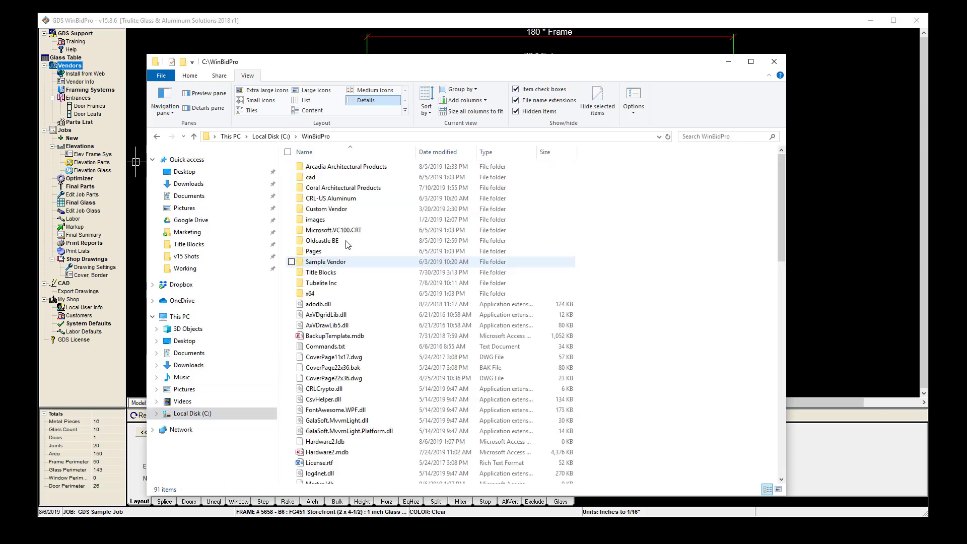
click(325, 285)
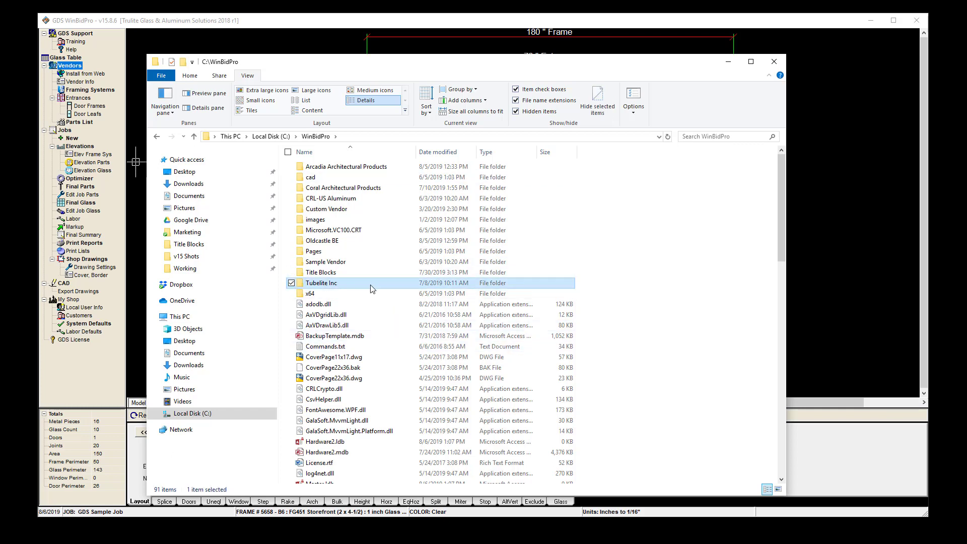
mouse_move(323, 285)
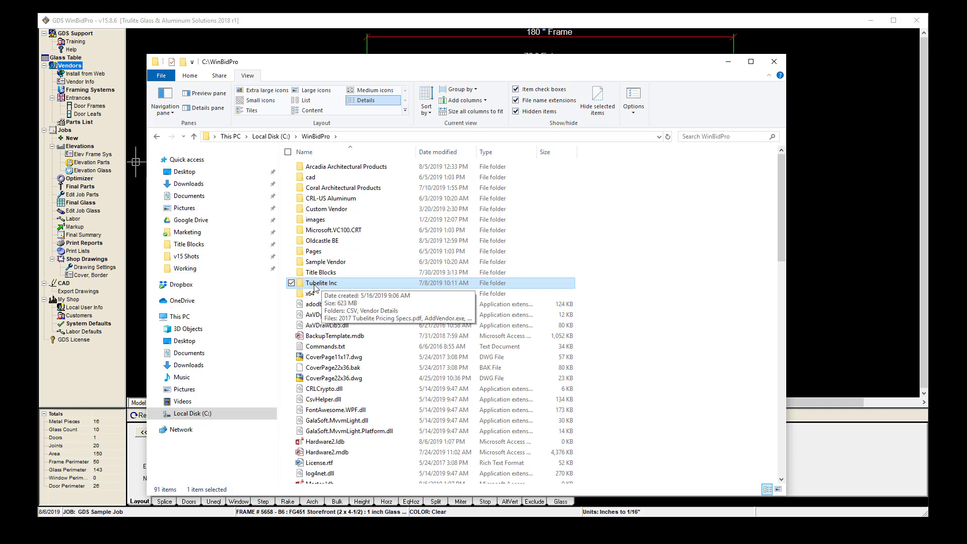
right_click(315, 286)
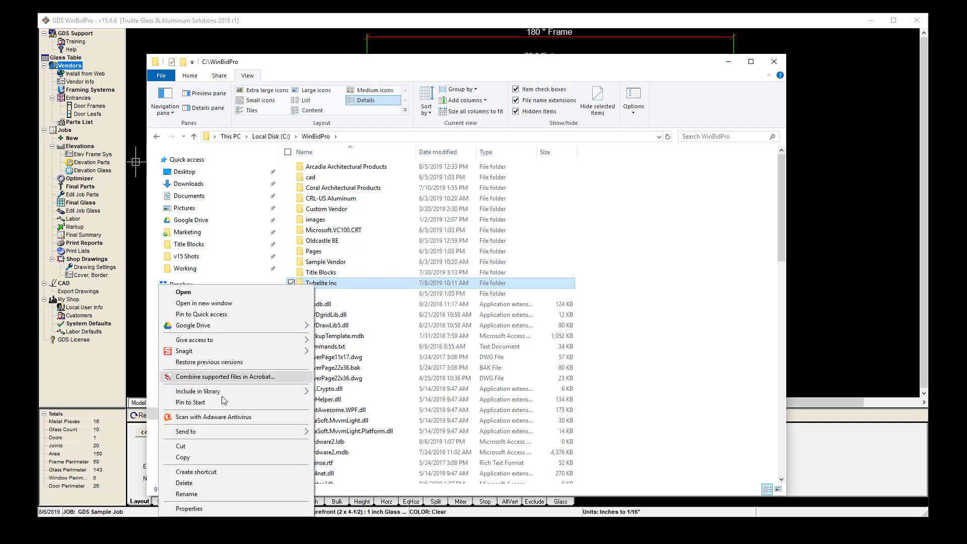
click(191, 459)
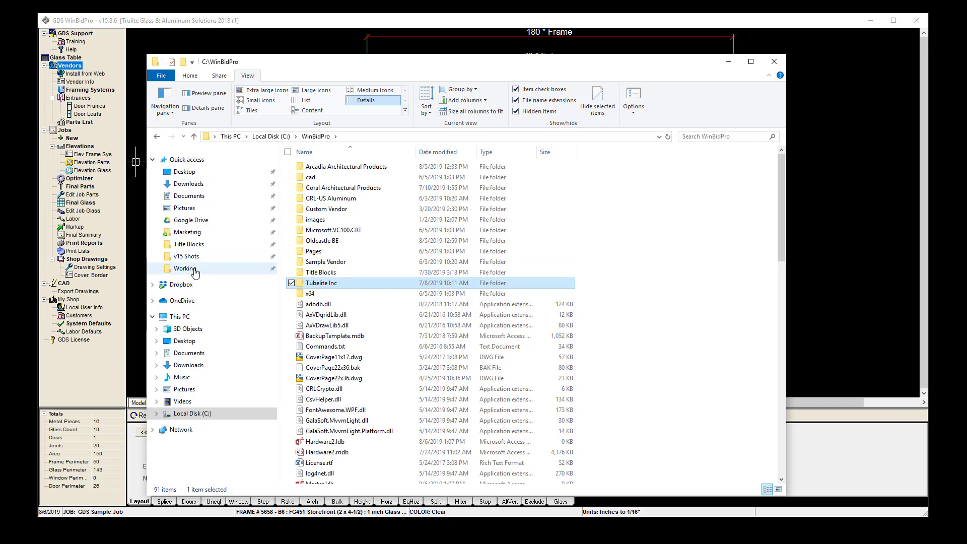
Create a new folder named GDS Vendors in Google Drive.
click(190, 221)
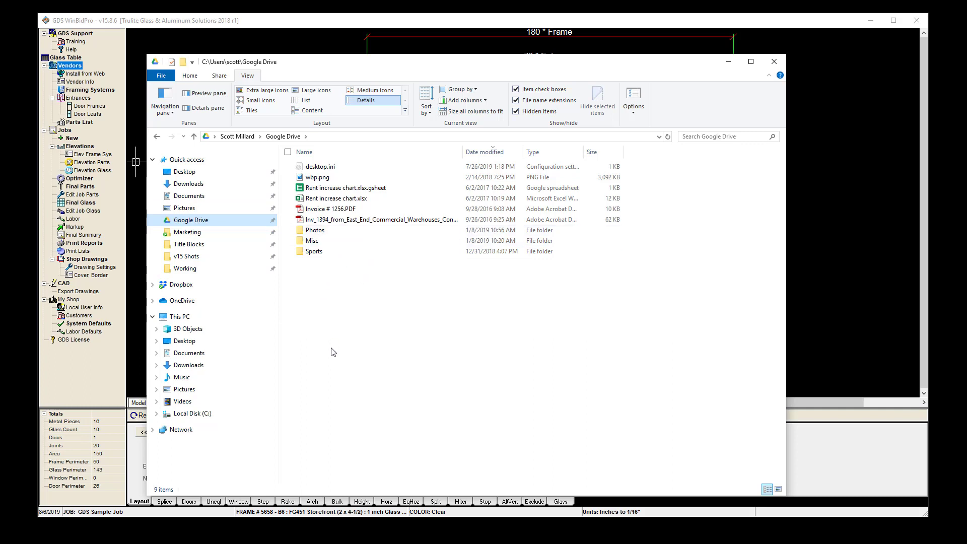
right_click(323, 301)
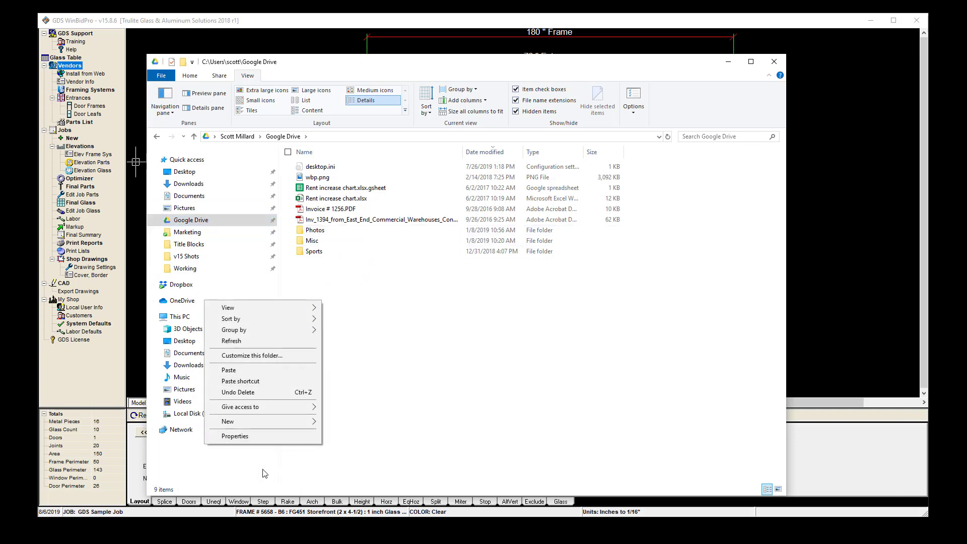
click(264, 420)
click(348, 423)
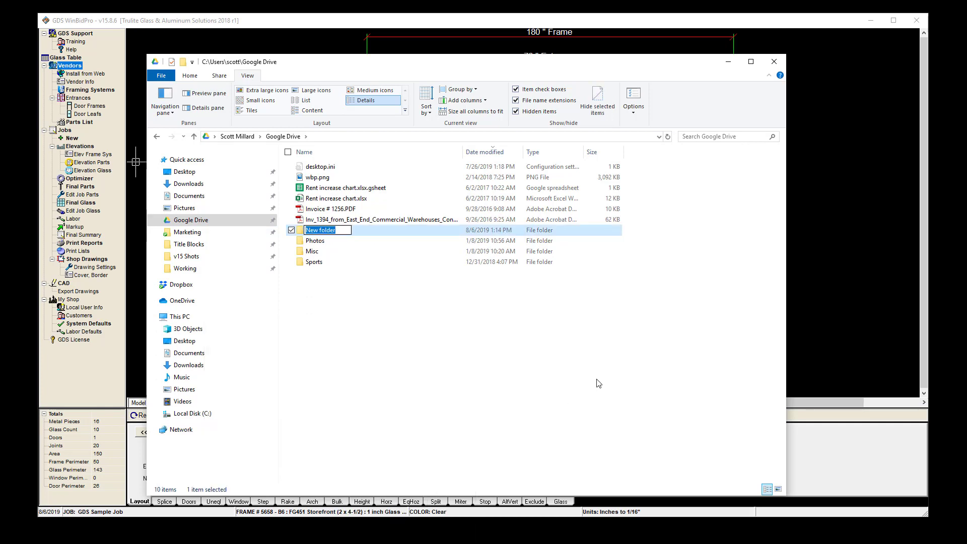
text(GDS Vendors)
key(Return)
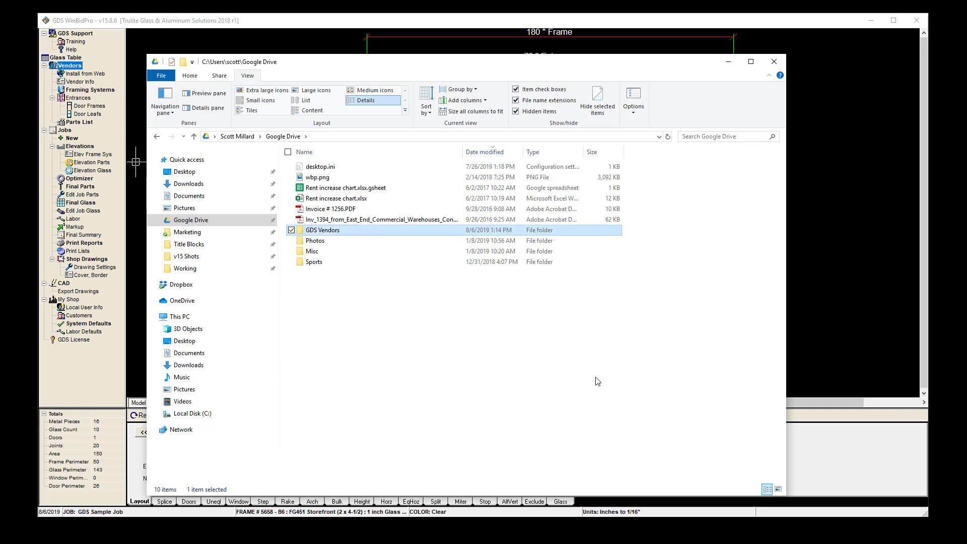
Paste the copied Tubelite Inc folder into the GDS Vendors folder and open the pasted copy.
double_click(319, 233)
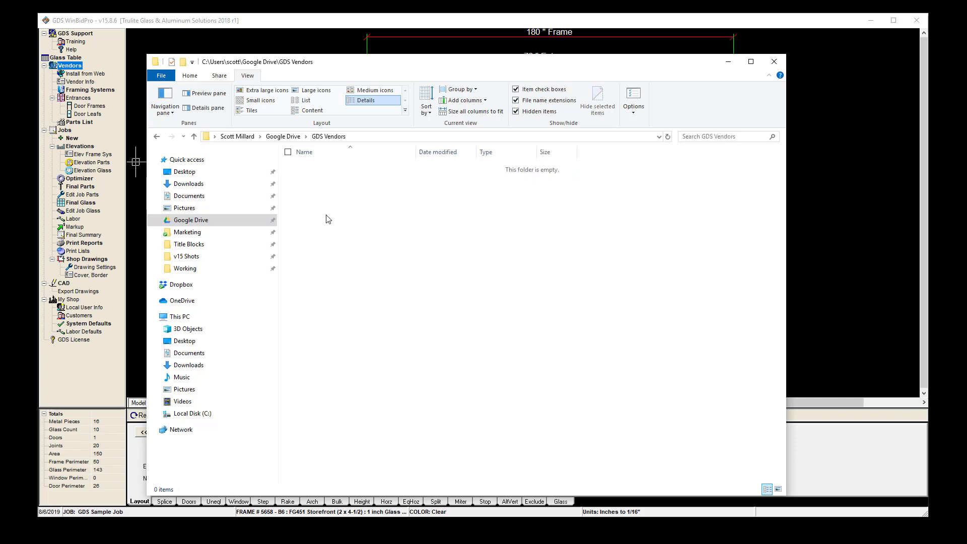
right_click(319, 195)
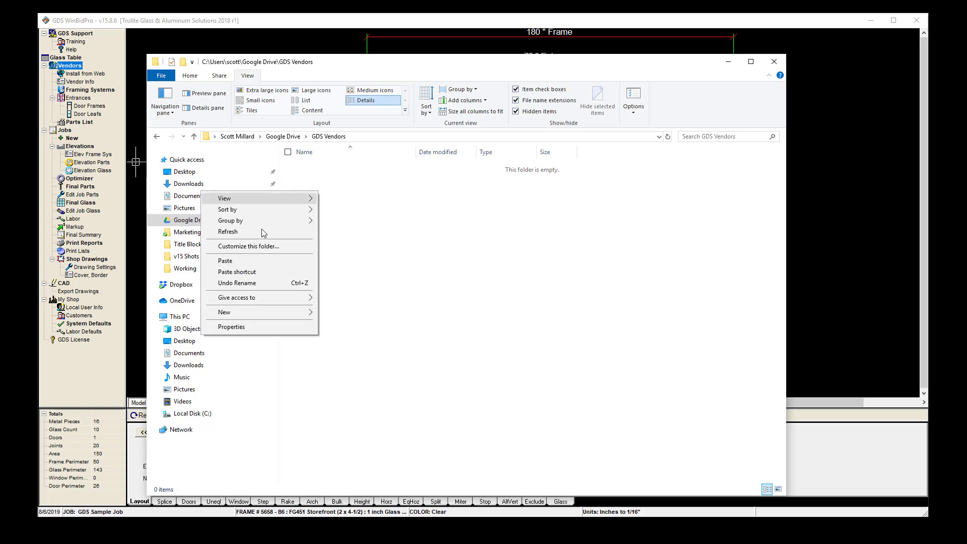
click(235, 264)
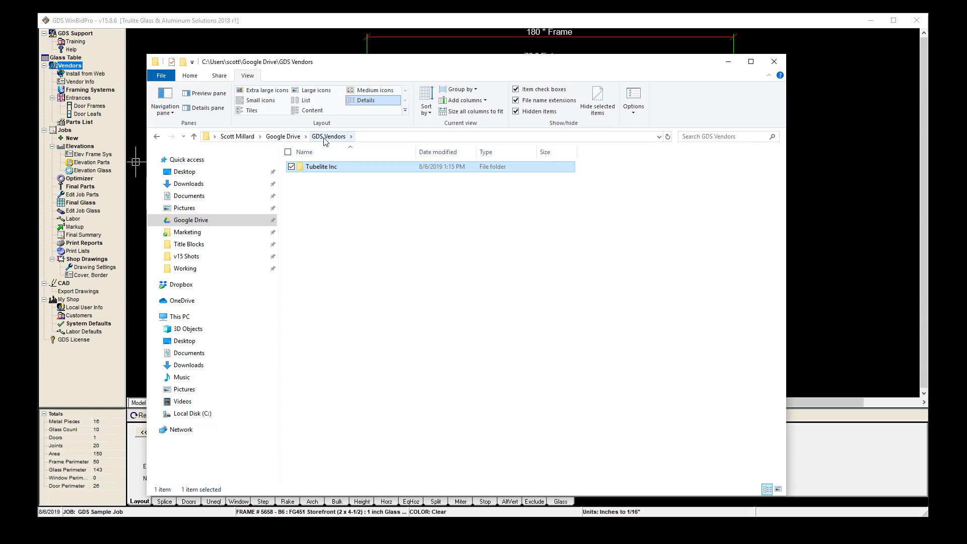
click(729, 63)
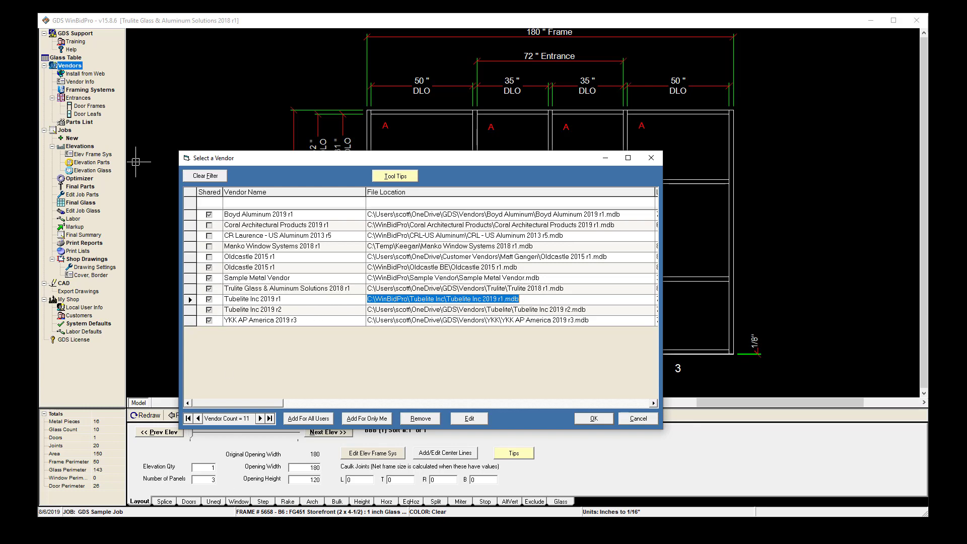
click(247, 535)
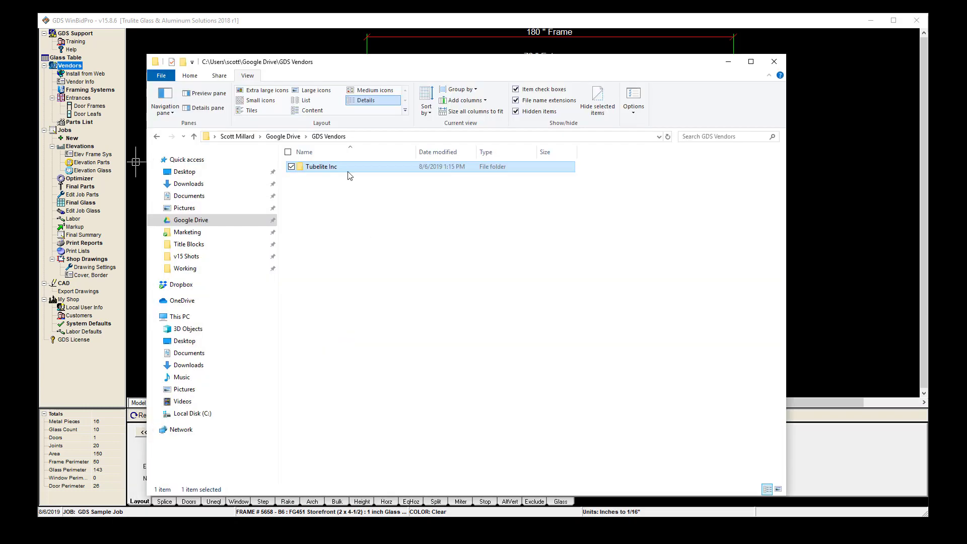
double_click(351, 169)
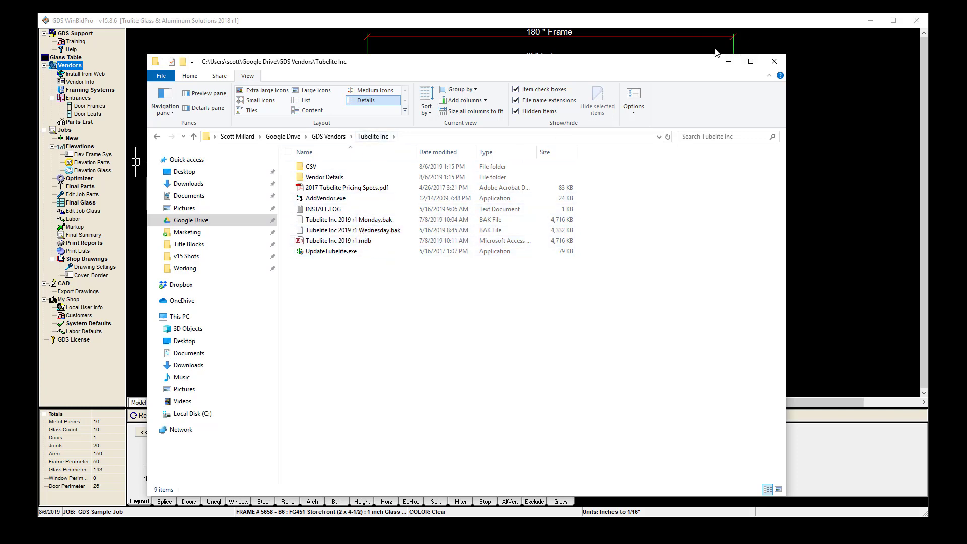
Return to WinBidPro and remove the Tubelite Inc 2019 r1 entry stored under C:\WinBidPro from the vendor list.
click(729, 62)
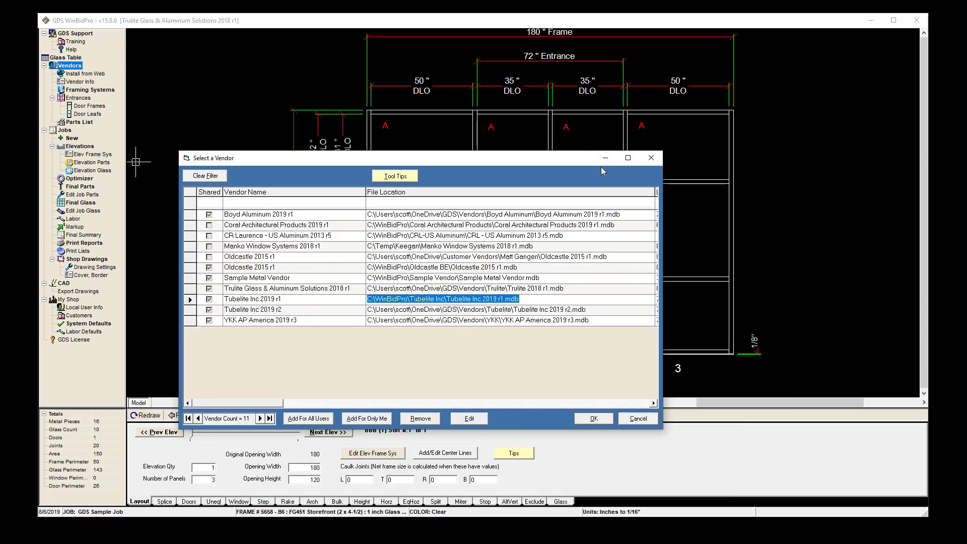
click(429, 422)
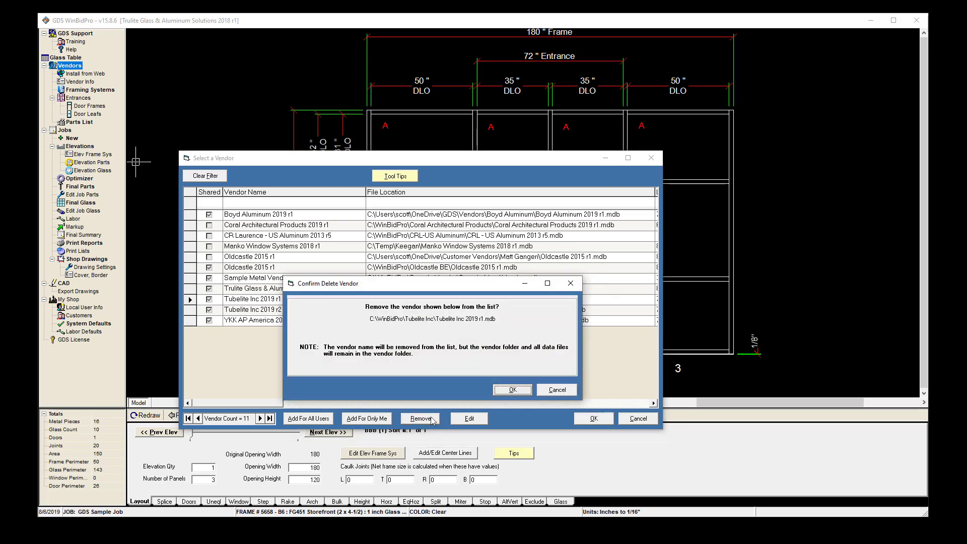
click(512, 390)
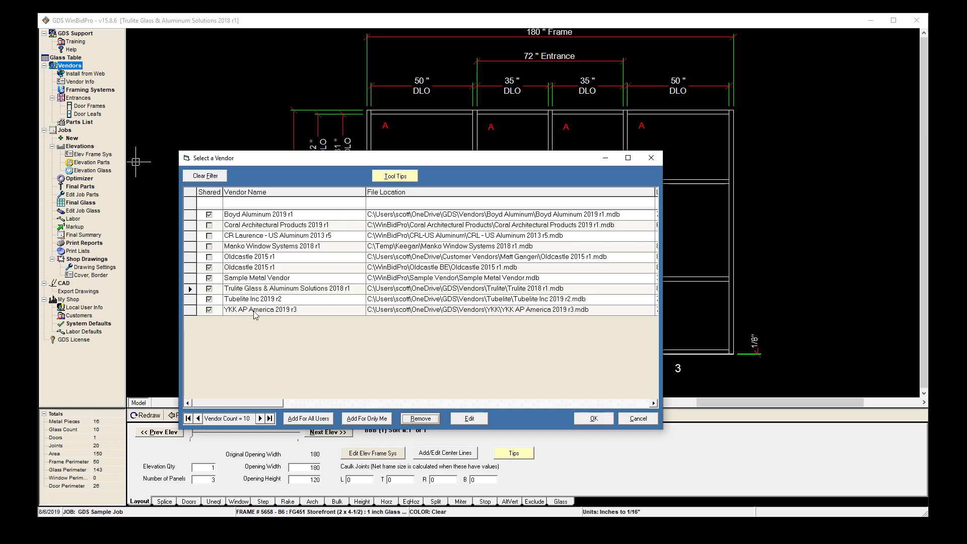
Add Tubelite Inc 2019 r1.mdb from Google Drive\GDS Vendors\Tubelite Inc to the vendor list for the current user only.
click(364, 421)
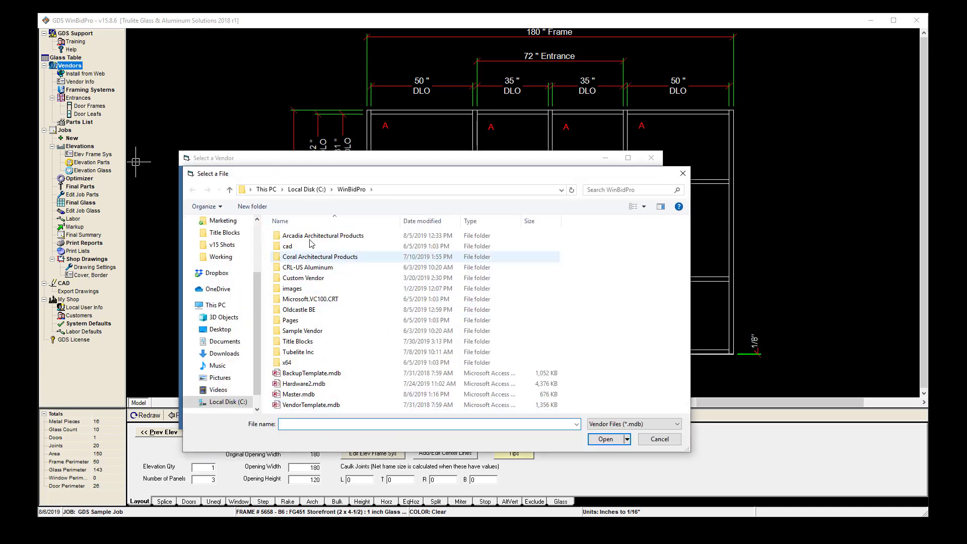
scroll(259, 232, up, 3)
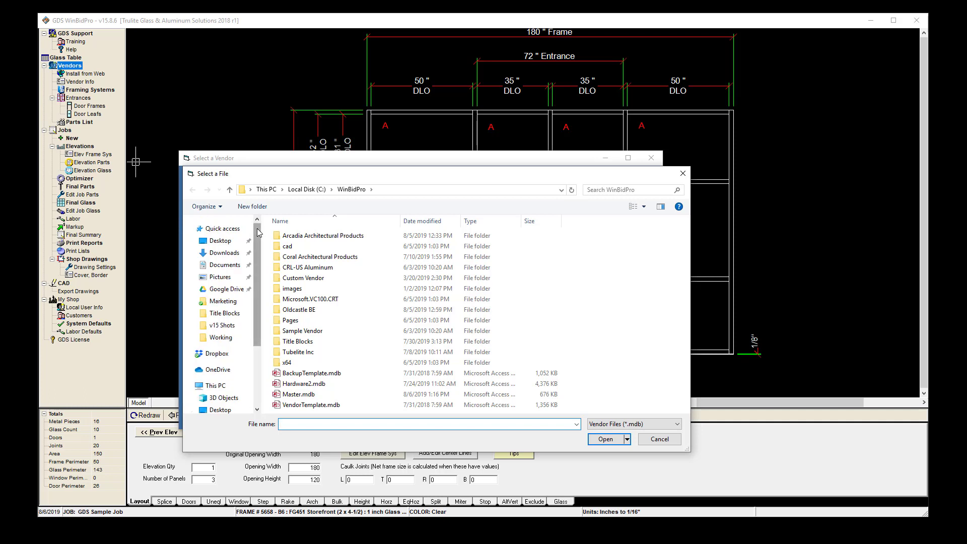
click(228, 291)
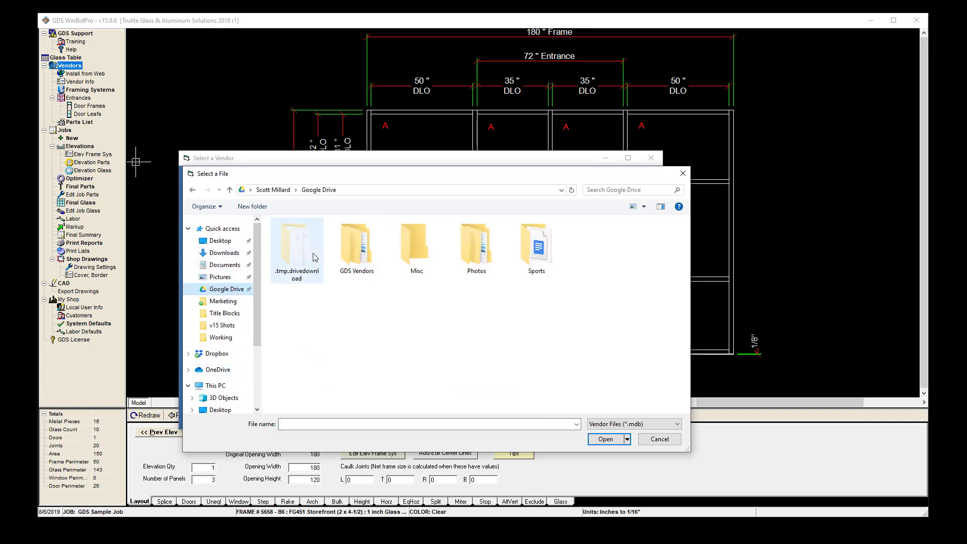
click(354, 254)
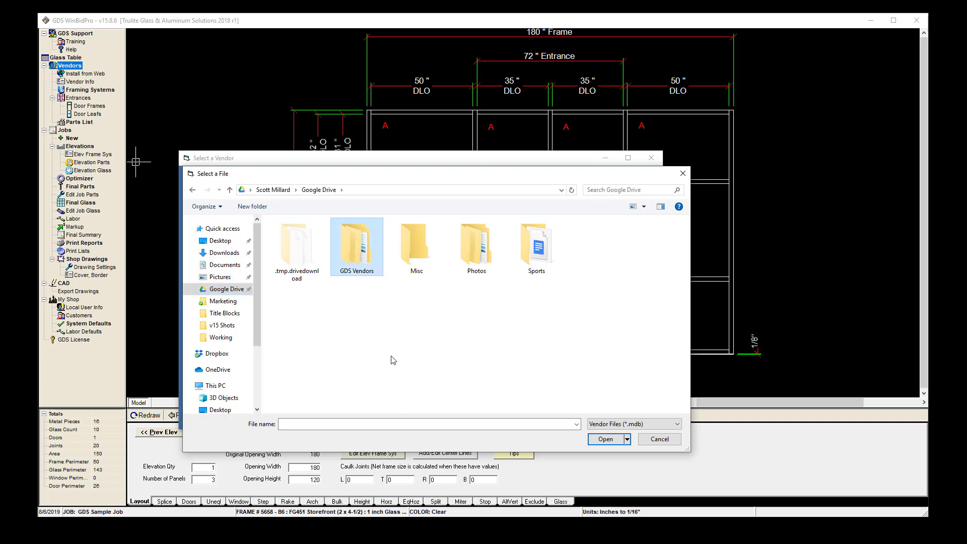
double_click(349, 257)
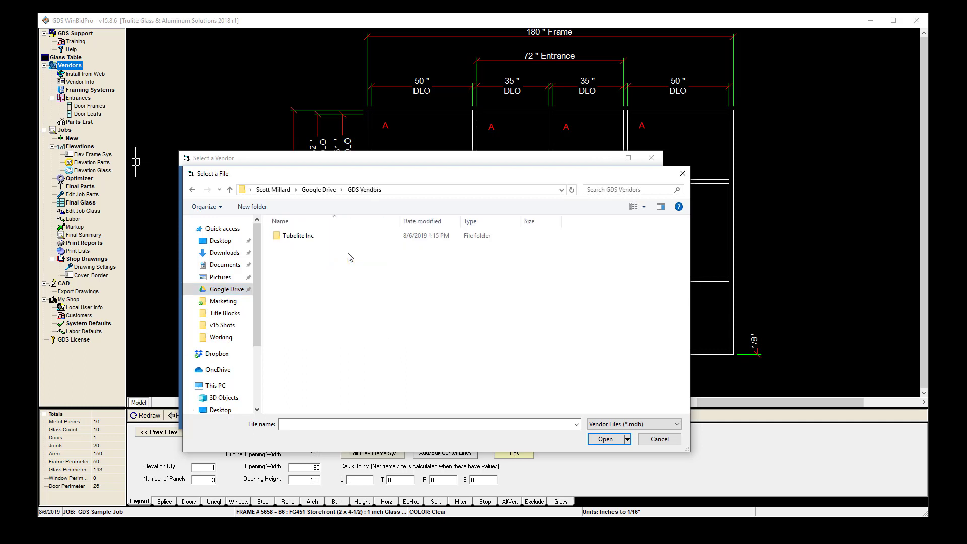
click(291, 240)
double_click(291, 240)
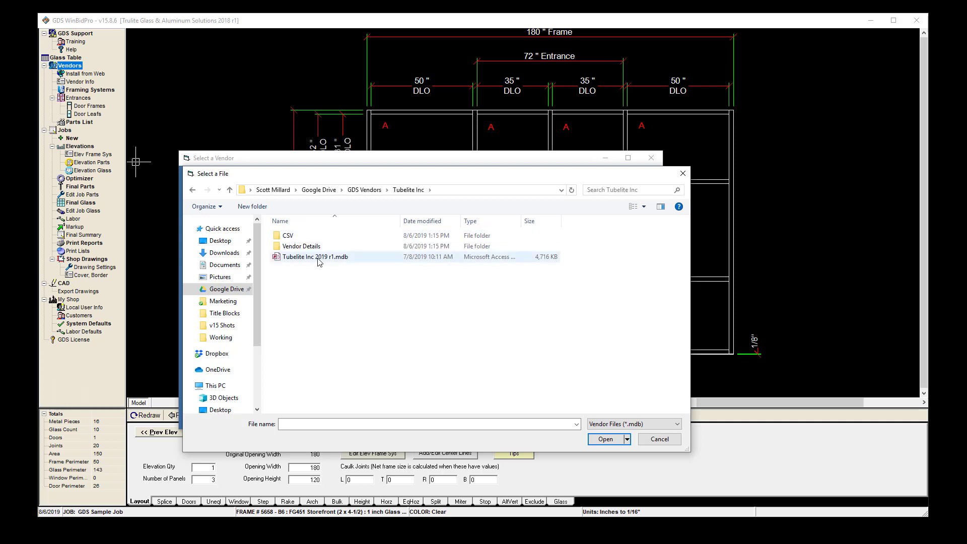
click(318, 262)
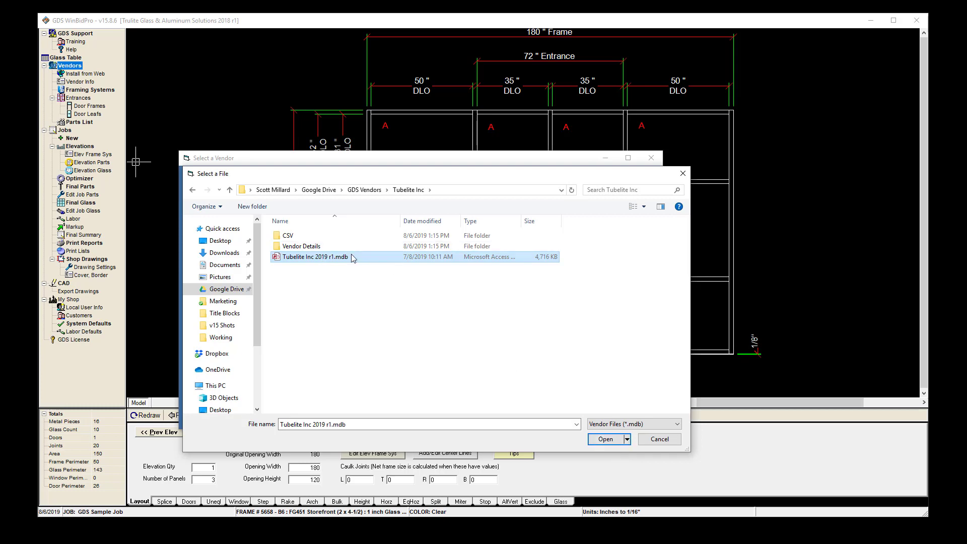
click(606, 440)
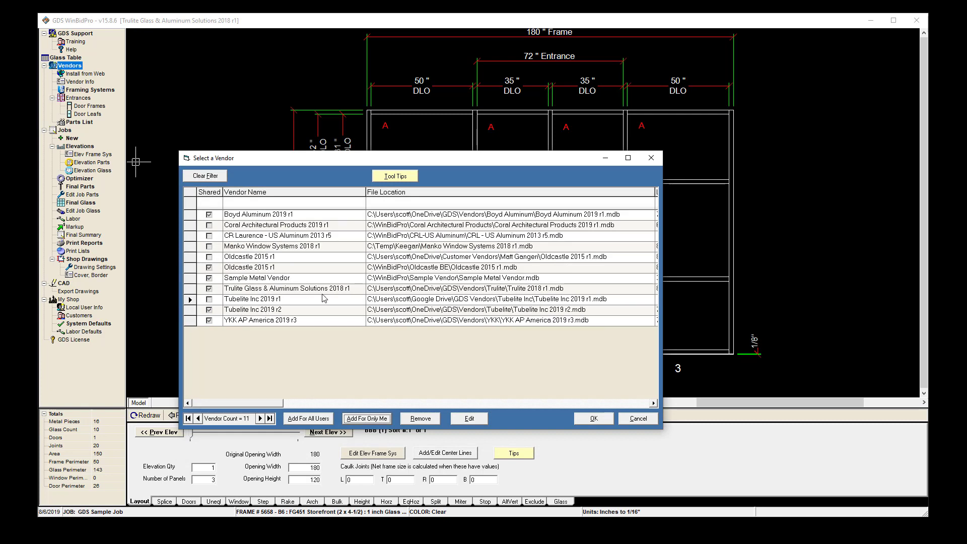
Open the Tubelite Inc 2019 r1 vendor from its Google Drive location and load the GDS Sample Job.
click(387, 303)
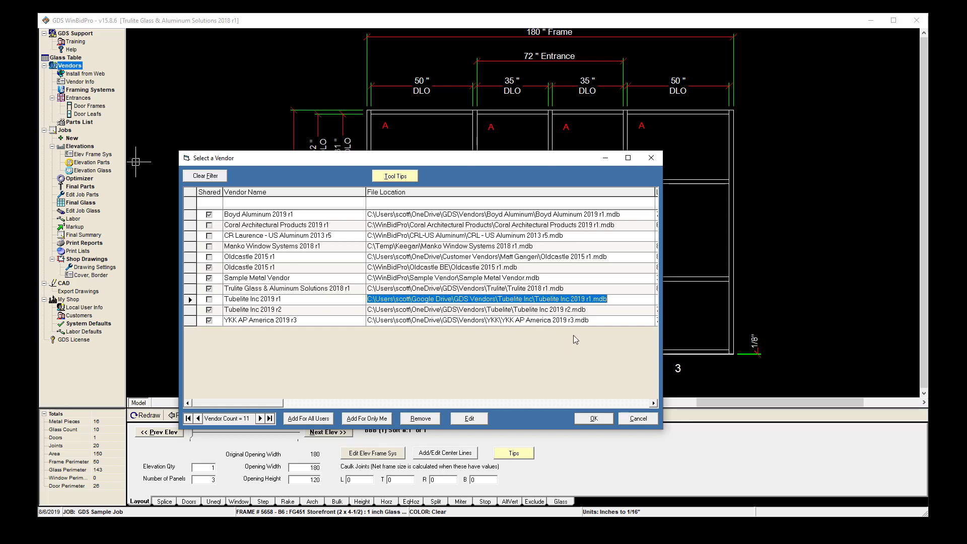
click(605, 418)
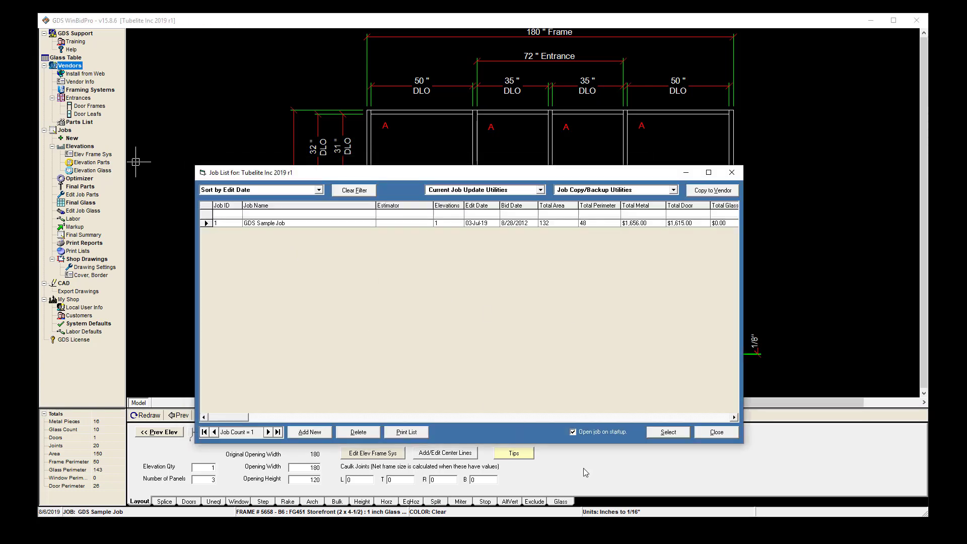
click(663, 432)
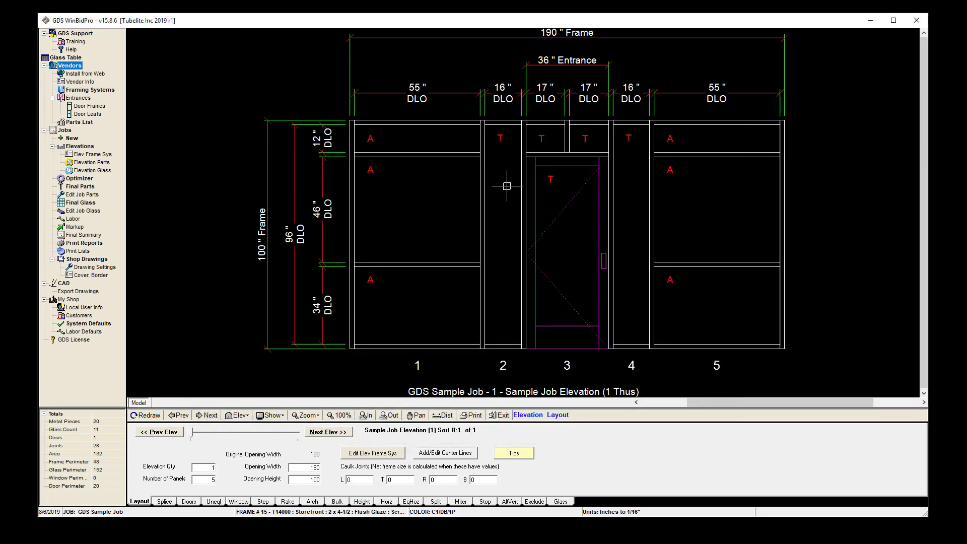